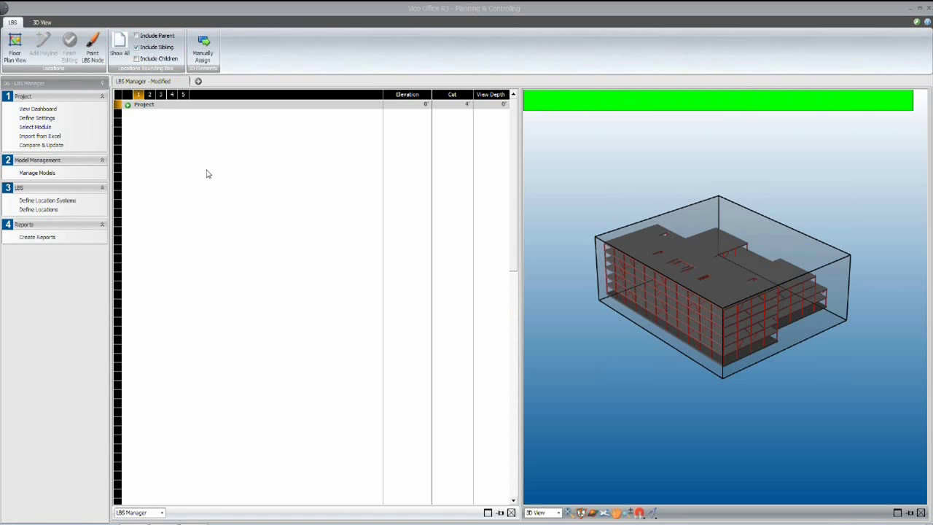
Step: Use the 3D navigation tool to orbit the building model to a low side view
click(594, 512)
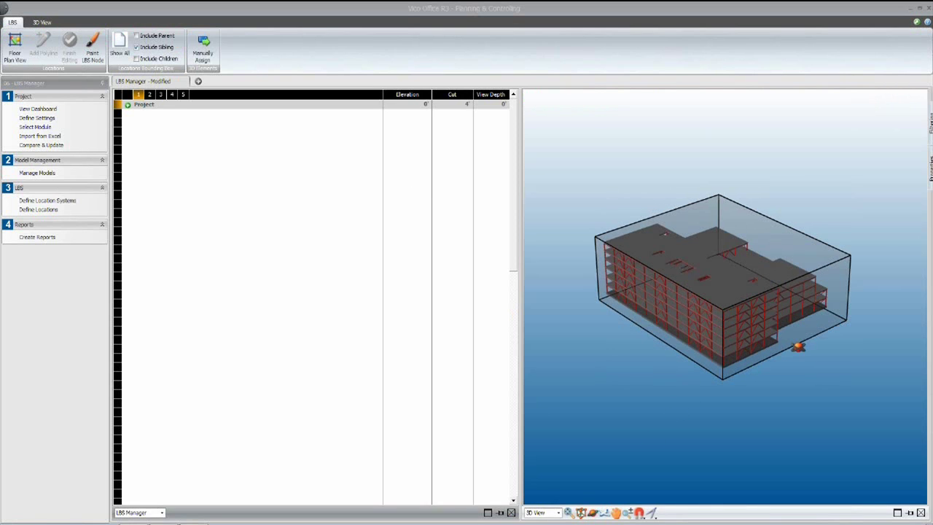
drag(798, 346, 705, 319)
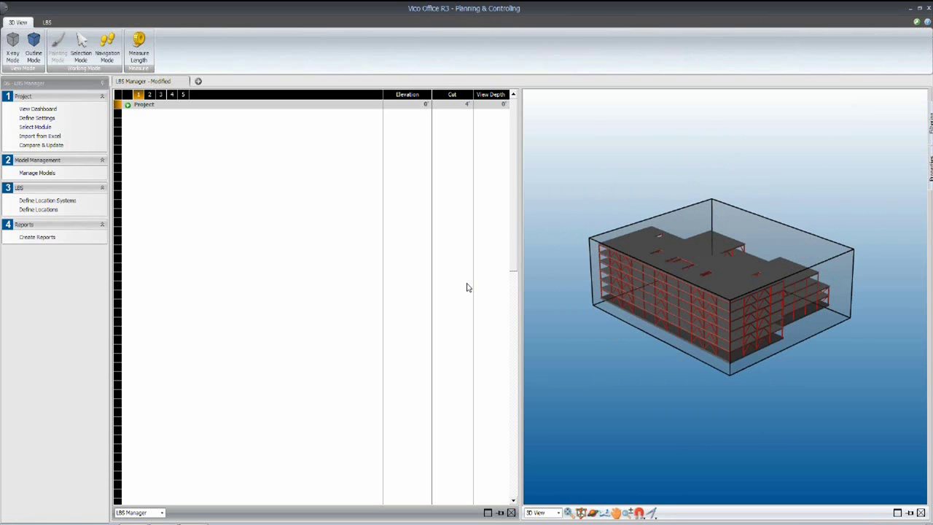
Step: Expand Project and Superstructure to list Roof and Levels 5–1, then bring up Level 1's context menu
click(128, 106)
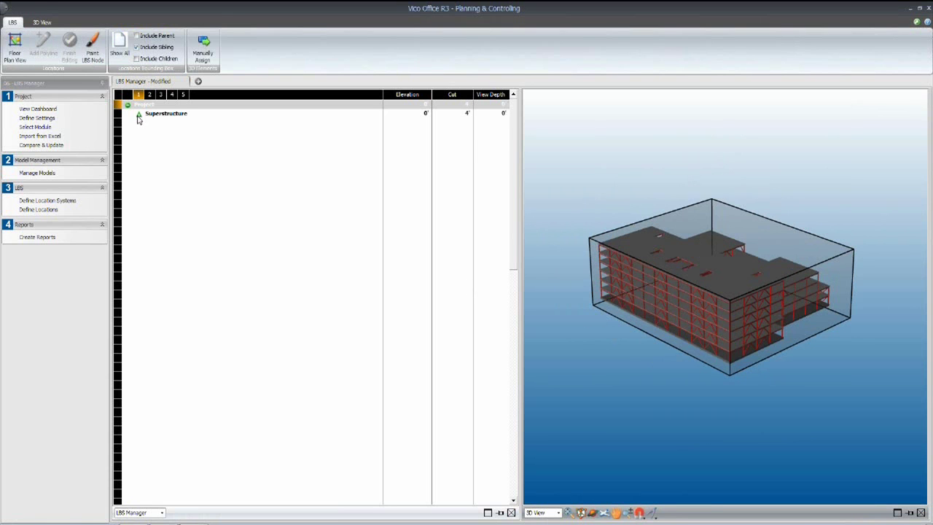
click(139, 115)
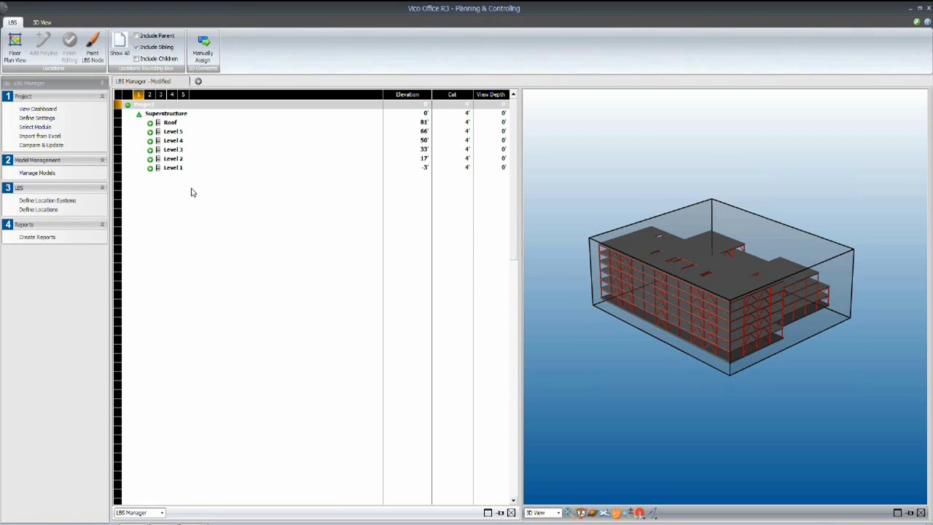
click(175, 115)
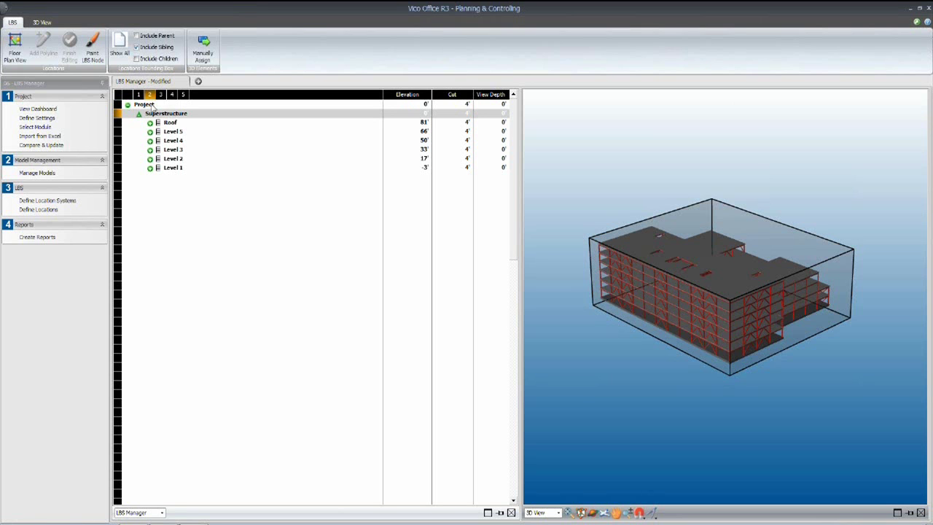
click(181, 169)
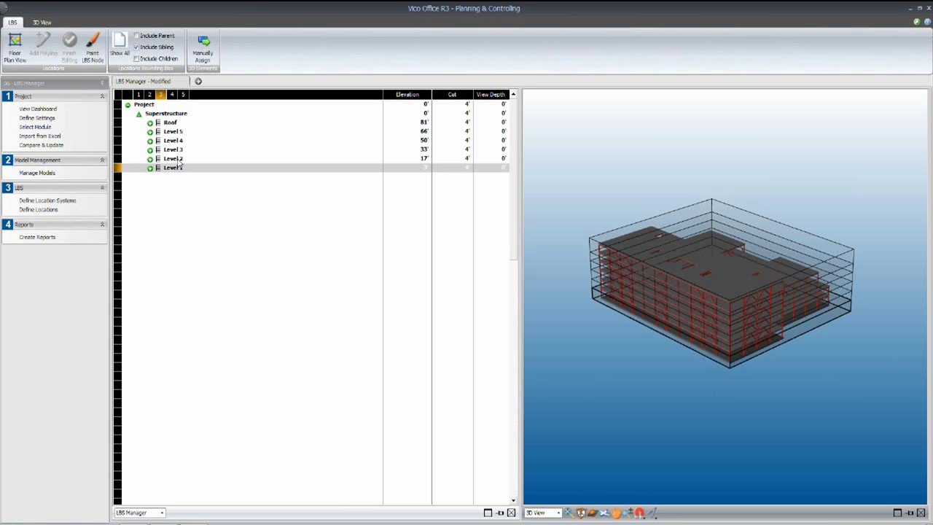
right_click(180, 166)
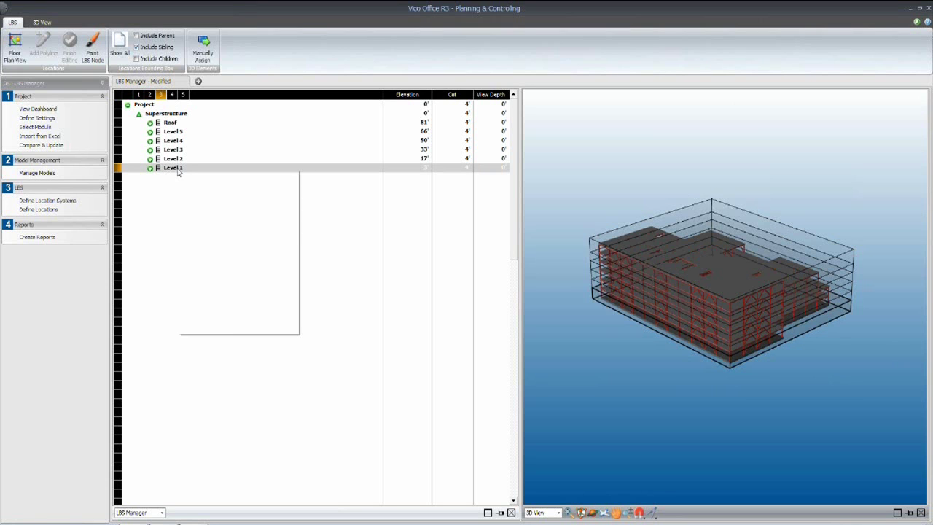
Step: Show only Level 1 in the 3D view and orbit around its steel
click(217, 242)
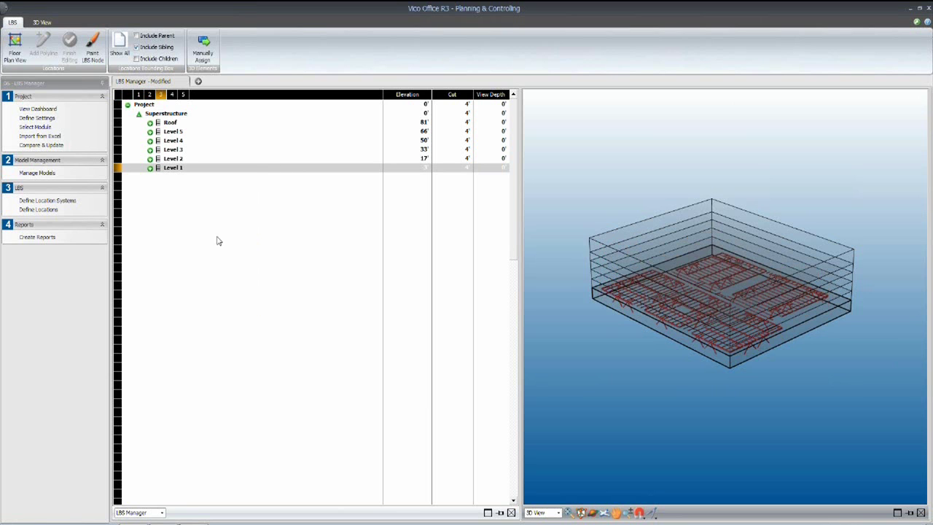
click(769, 373)
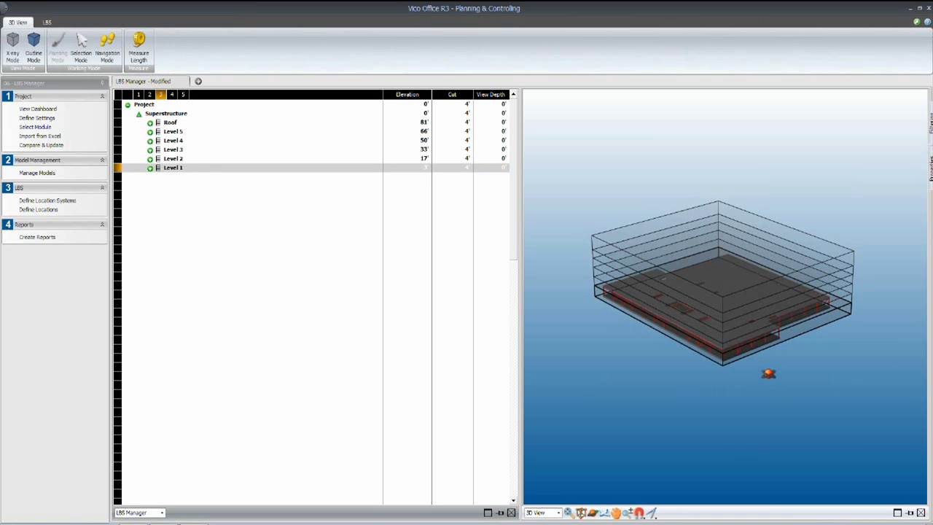
drag(769, 373, 655, 306)
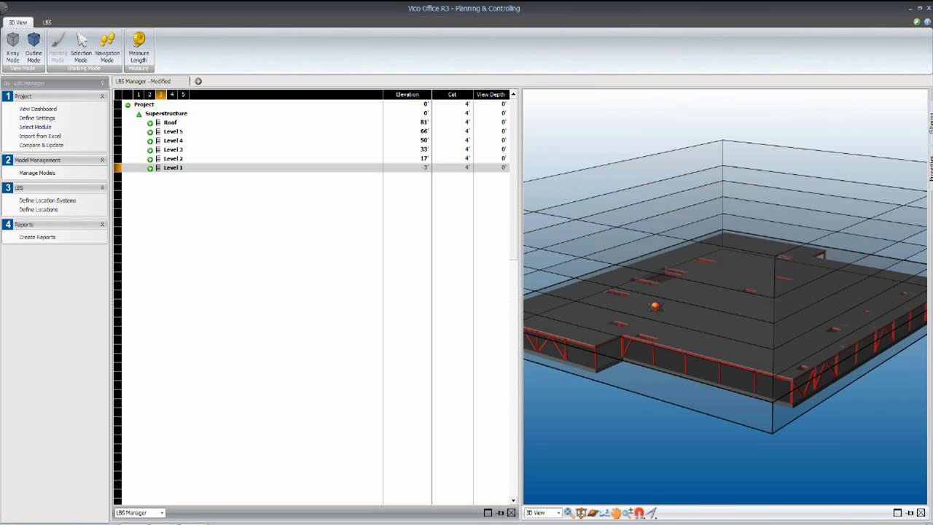
Step: Step from Level 2 and Level 3 up to the Roof location, outlining its box on top
click(175, 159)
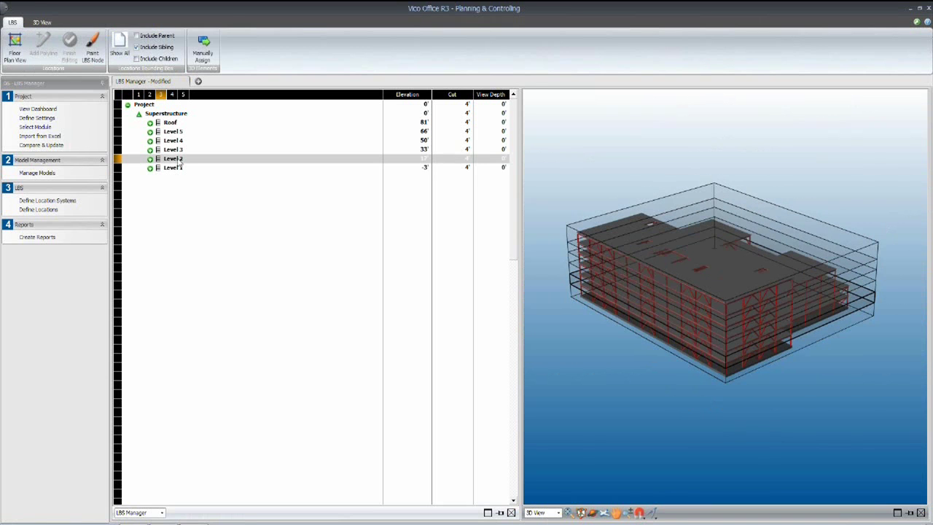
key(Up)
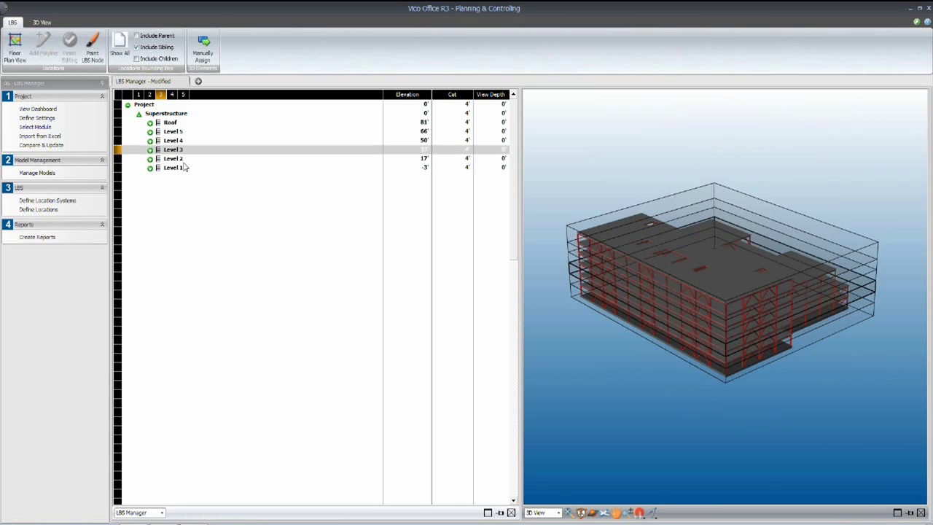
click(172, 123)
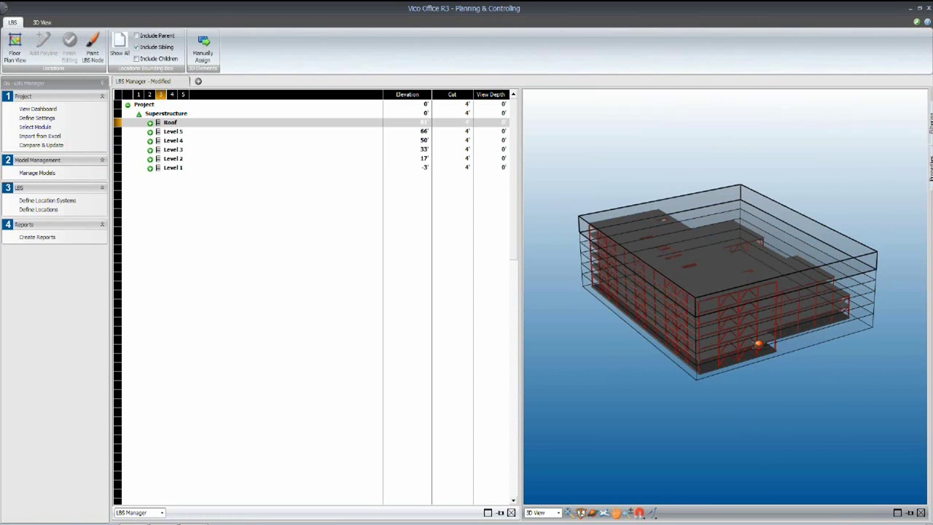
Step: Orbit and zoom around the Roof box from front, top and side, then select Superstructure
drag(729, 328, 663, 295)
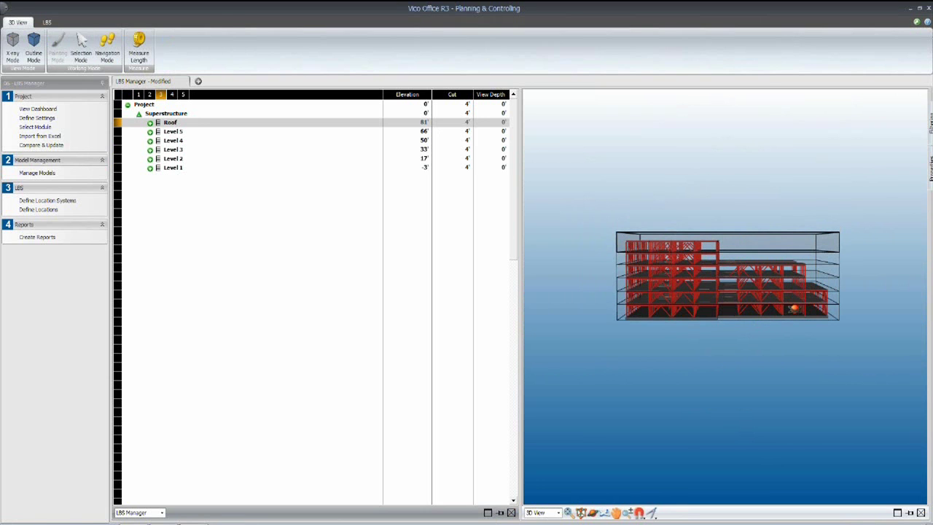
drag(806, 282, 684, 369)
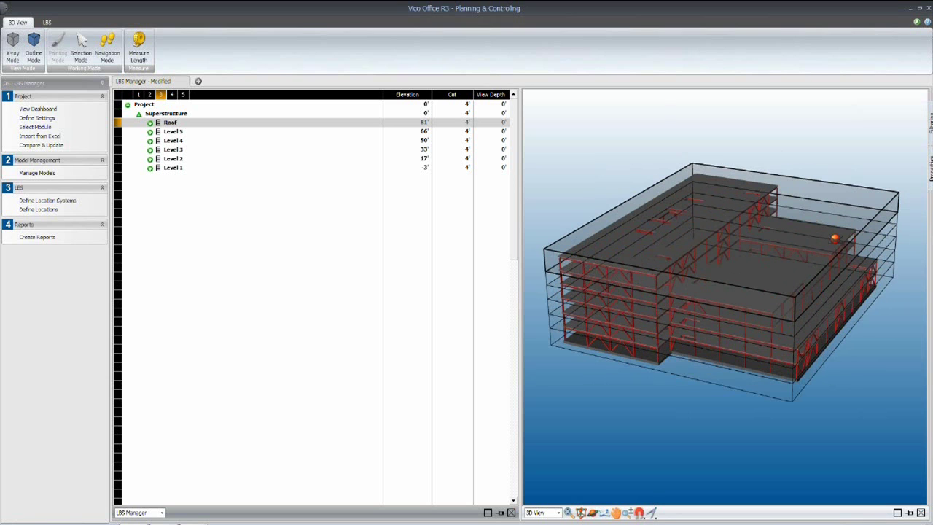
drag(852, 298, 812, 297)
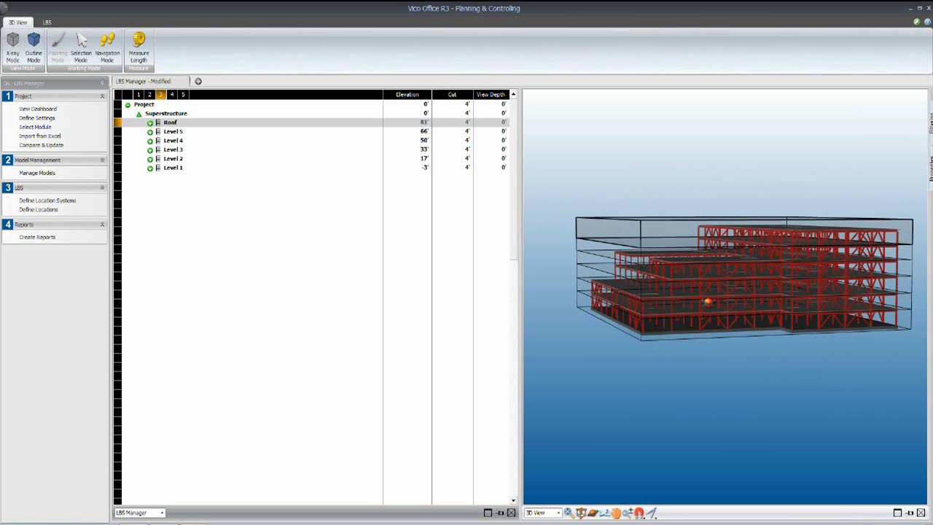
mouse_move(708, 303)
mouse_down()
mouse_move(682, 290)
mouse_move(722, 298)
mouse_move(656, 304)
mouse_move(699, 302)
mouse_up()
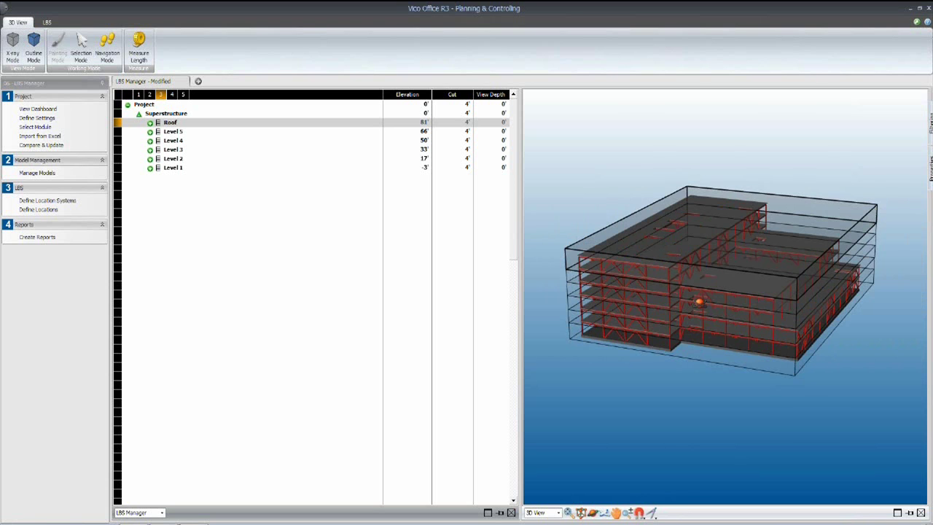
scroll(695, 298, down, 2)
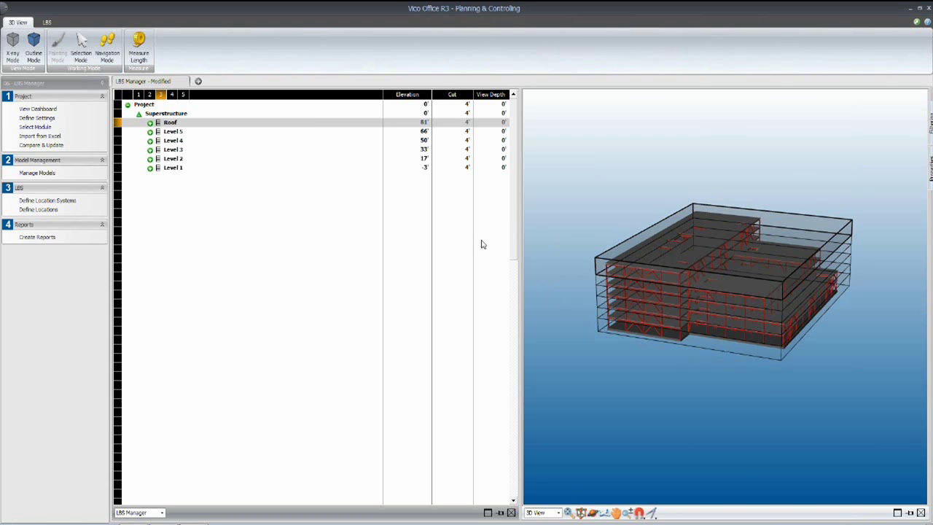
click(172, 115)
Step: Expand Level 1 to list its Areas E–A and orbit the model
click(181, 168)
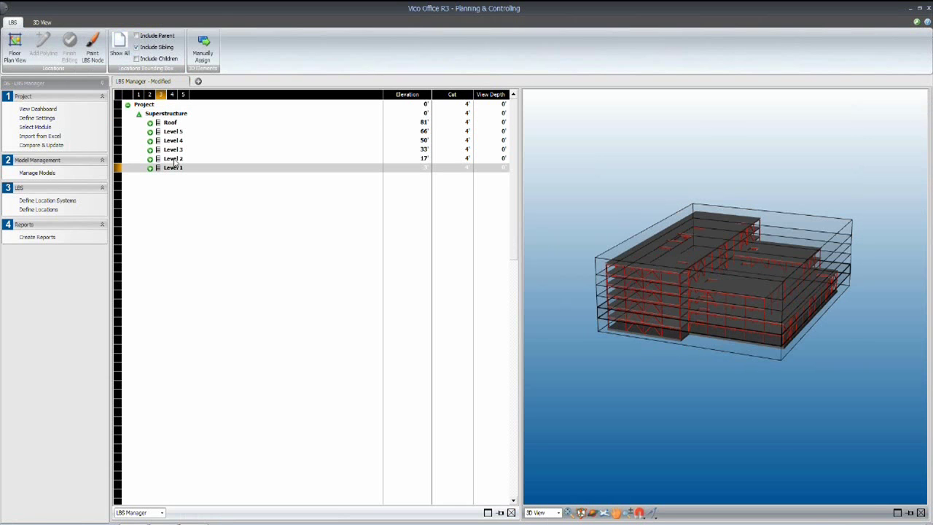
click(174, 159)
click(150, 168)
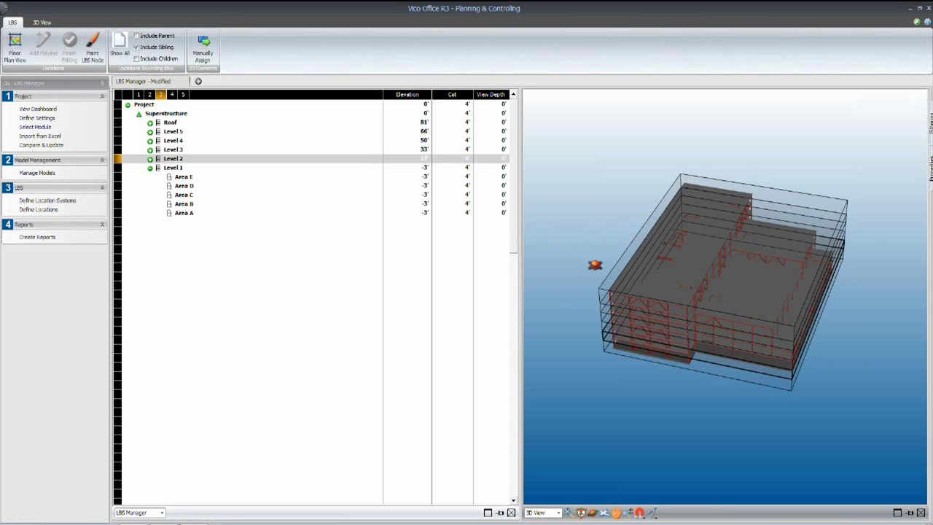
drag(595, 265, 646, 258)
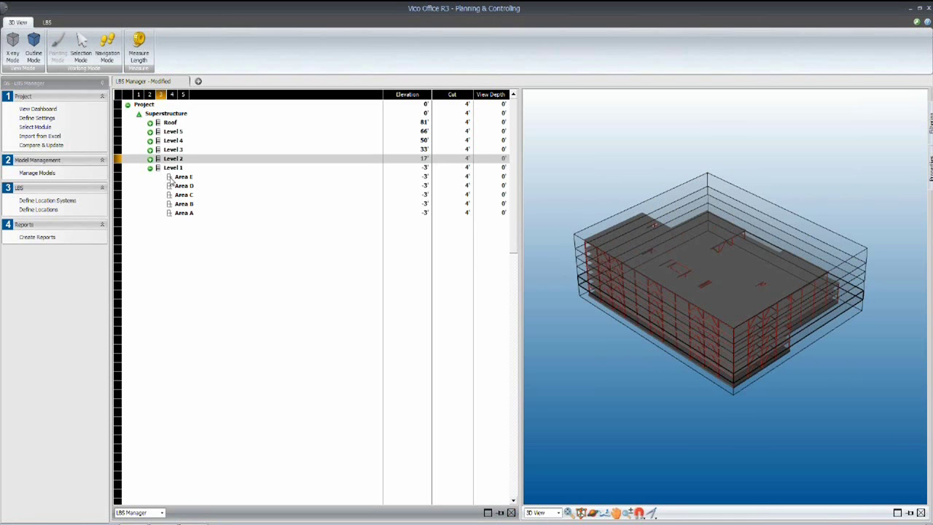
Step: Isolate Level 1's Area A, then Area B, in the 3D view
click(182, 214)
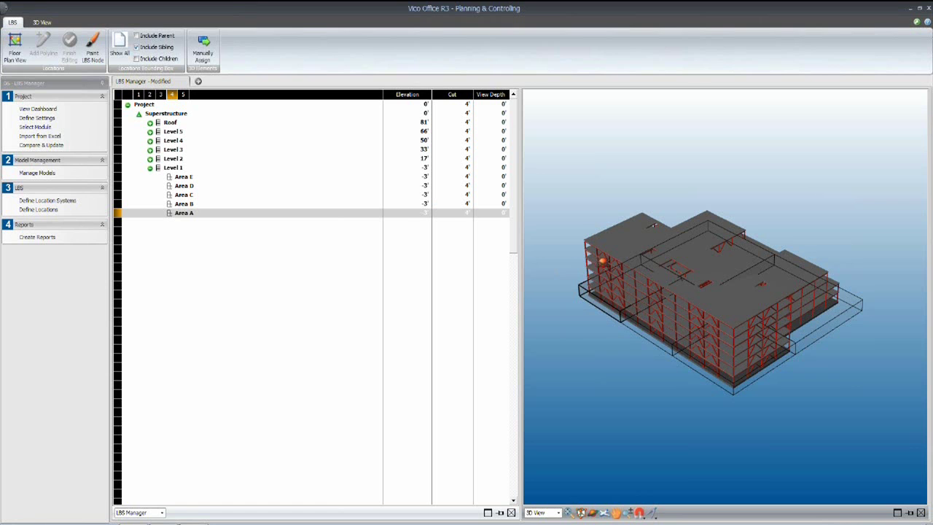
click(186, 205)
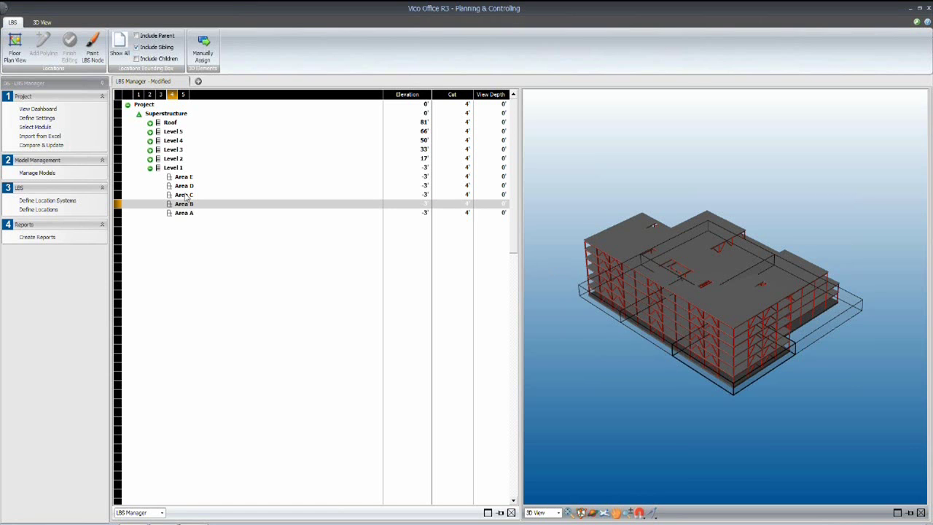
right_click(188, 212)
click(242, 289)
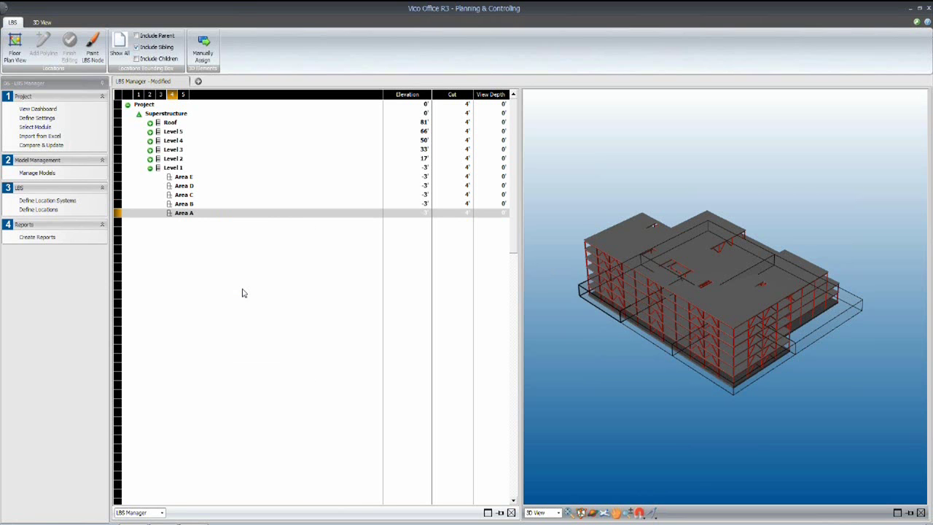
click(190, 205)
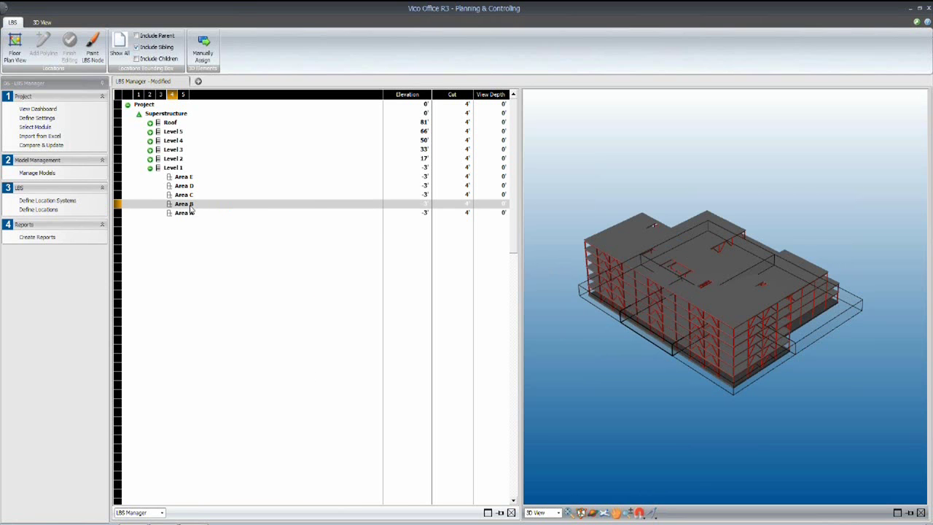
right_click(190, 207)
click(223, 279)
drag(702, 423, 652, 408)
Step: Isolate Level 1's Areas C, D and E in turn, orbiting to inspect each
click(186, 195)
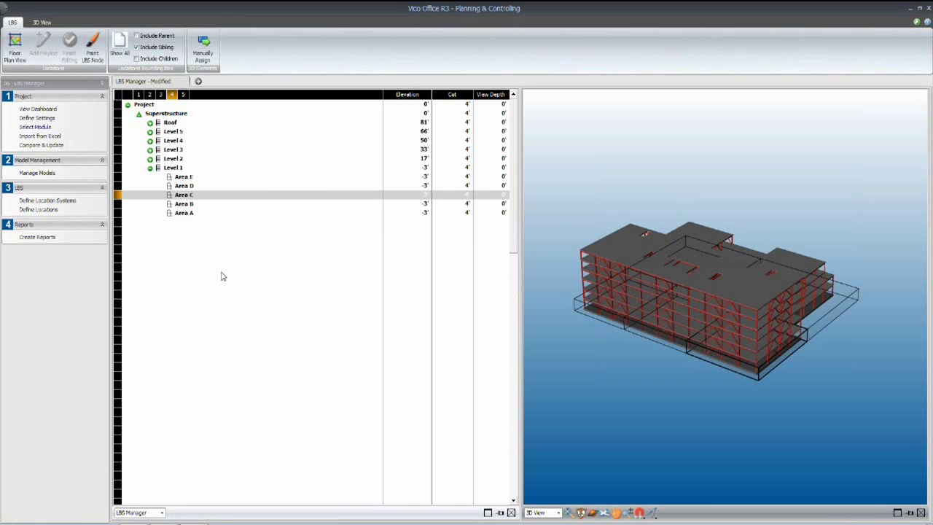
click(792, 316)
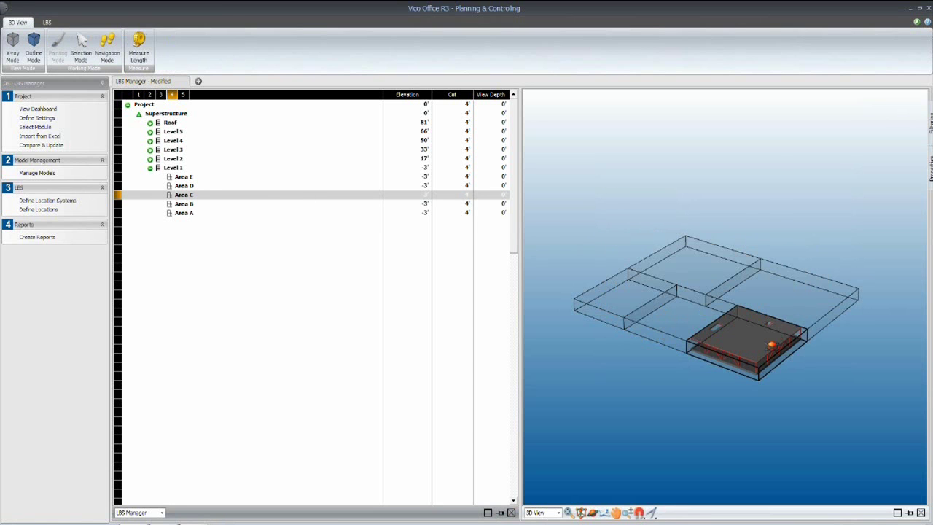
drag(775, 337, 684, 328)
click(184, 186)
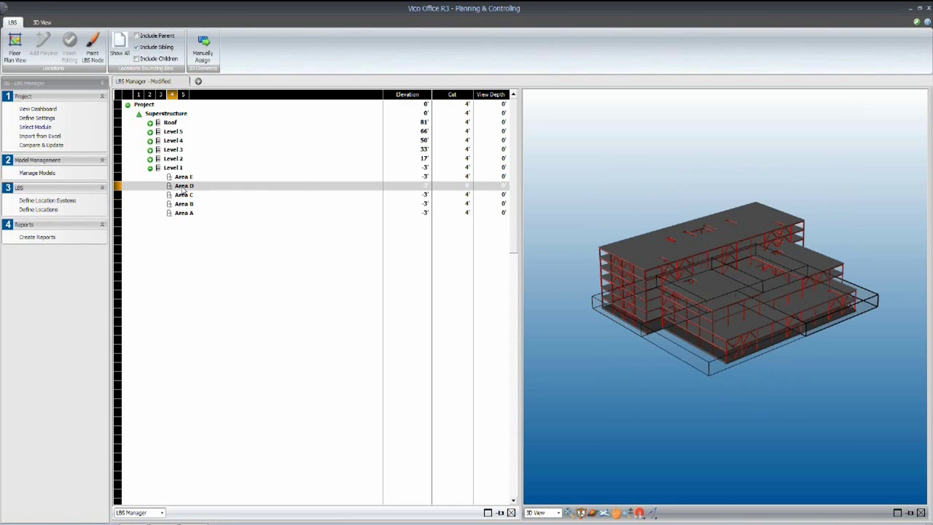
right_click(182, 187)
click(217, 260)
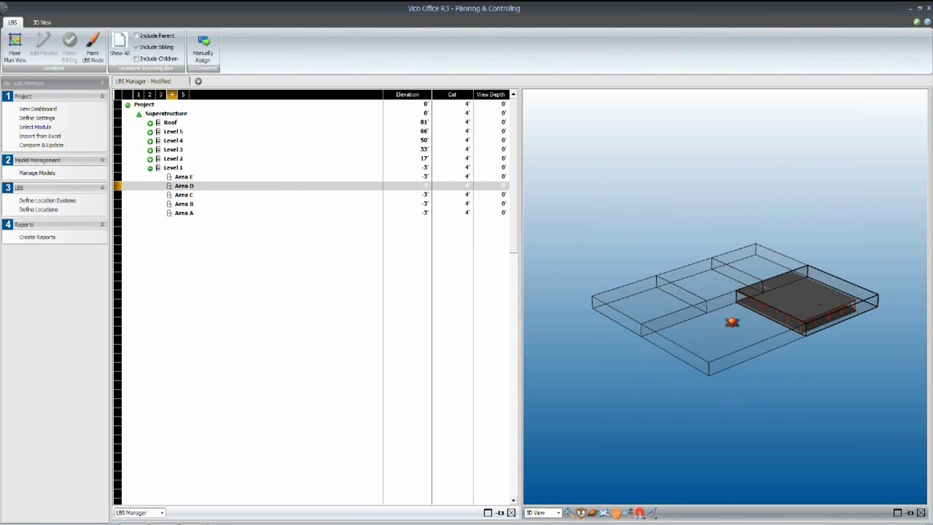
drag(797, 350, 746, 340)
right_click(185, 177)
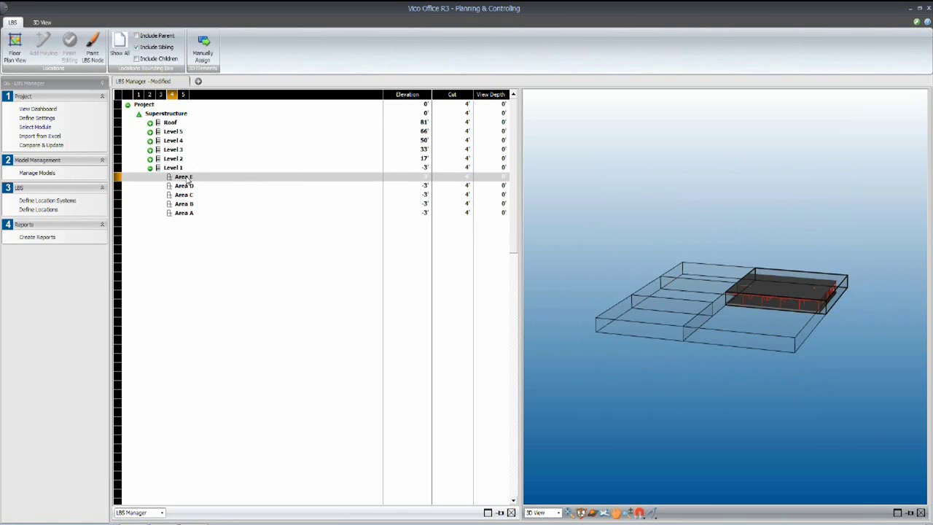
click(232, 248)
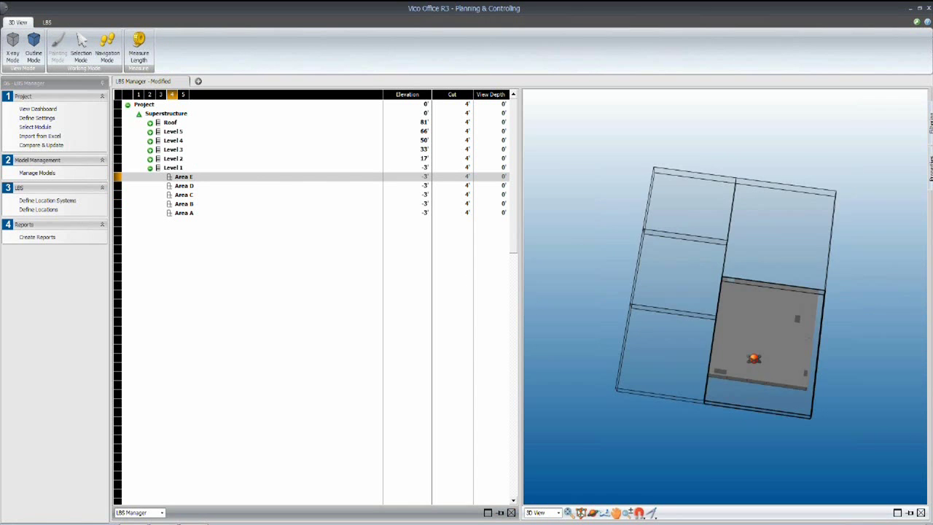
drag(755, 358, 765, 313)
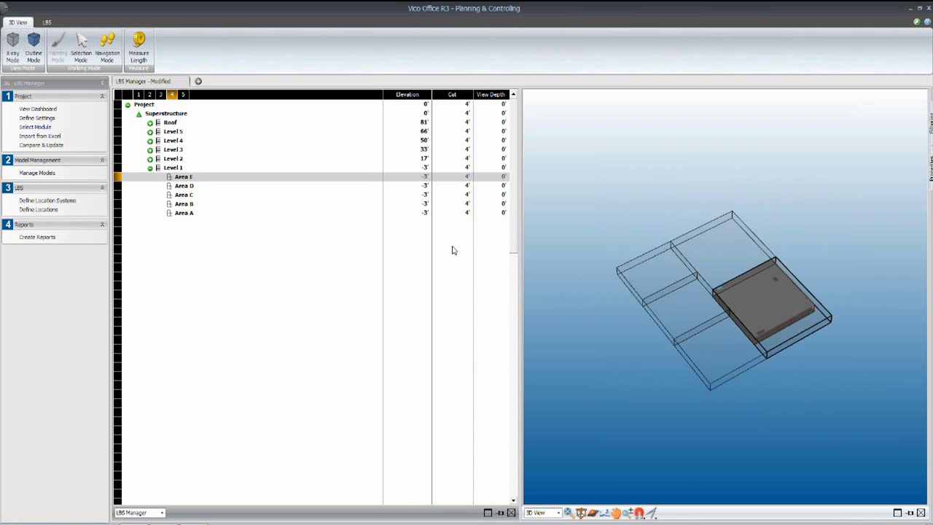
Step: Expand Levels 2, 3, 4, 5 and Roof to list their work areas
click(155, 159)
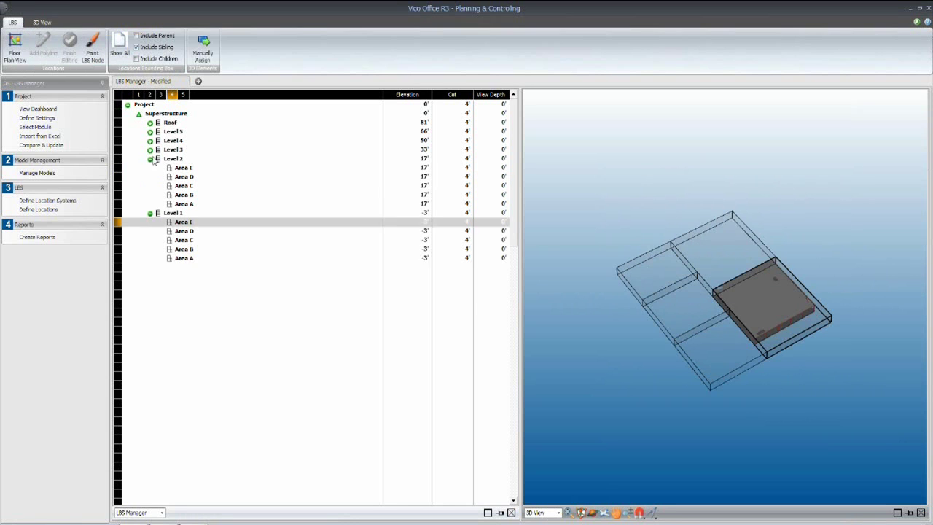
click(150, 149)
click(151, 141)
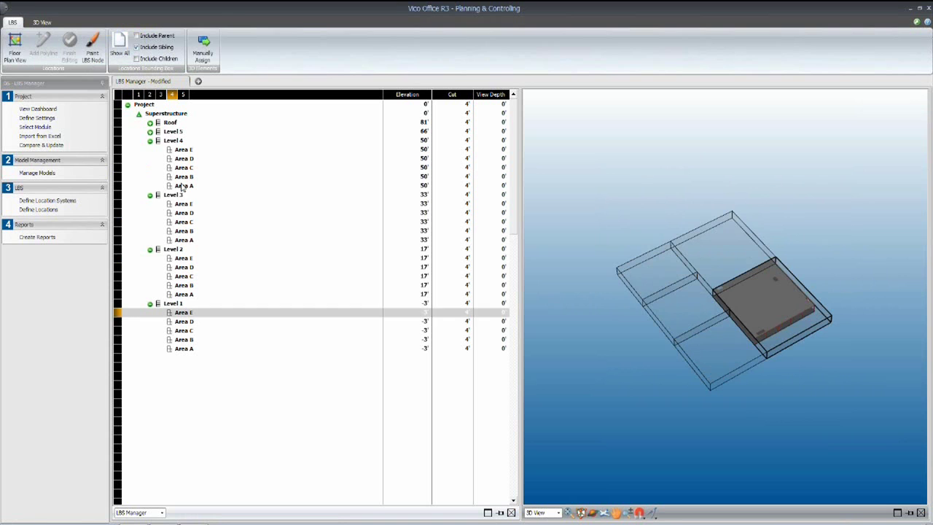
click(169, 142)
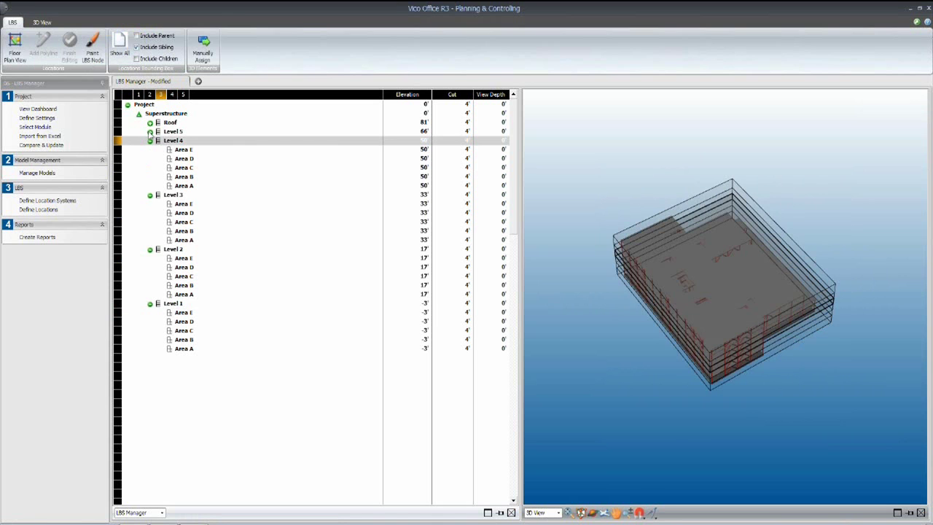
click(150, 131)
click(150, 123)
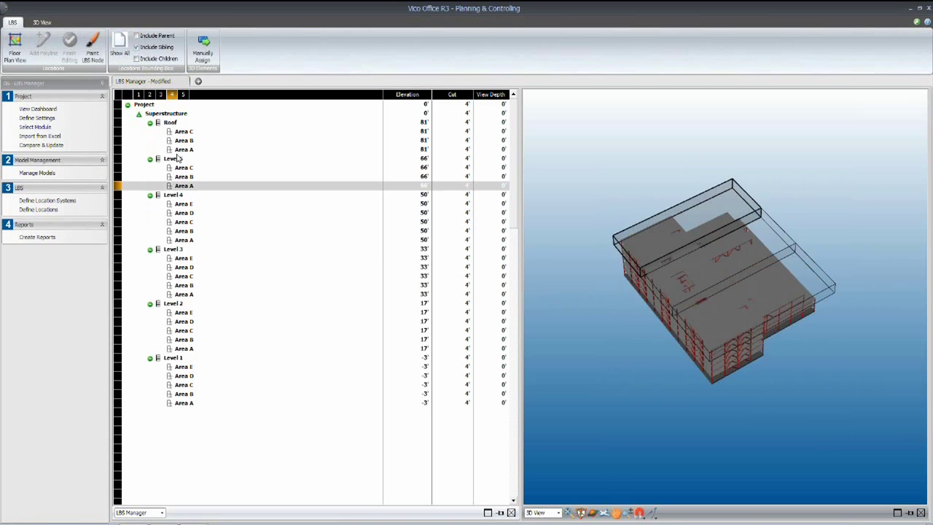
Step: Isolate Level 5's Area A in the 3D view
right_click(175, 161)
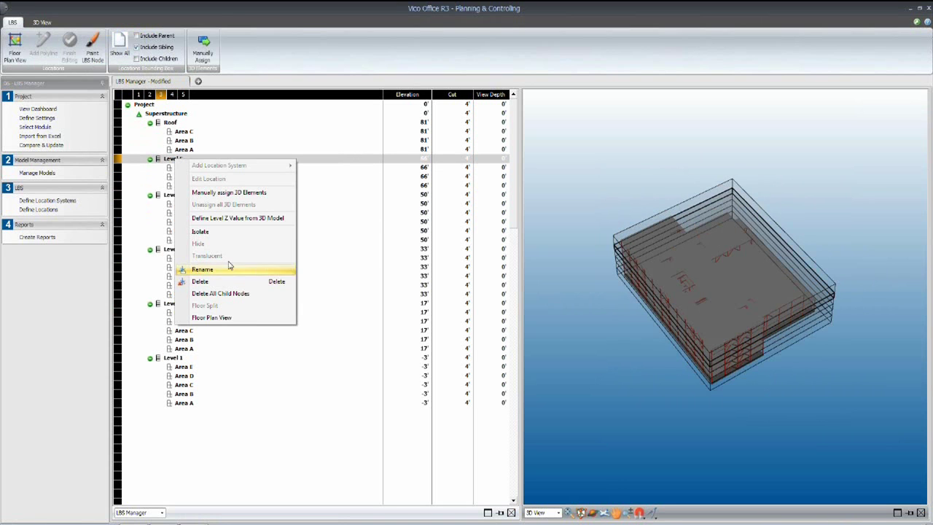
key(Escape)
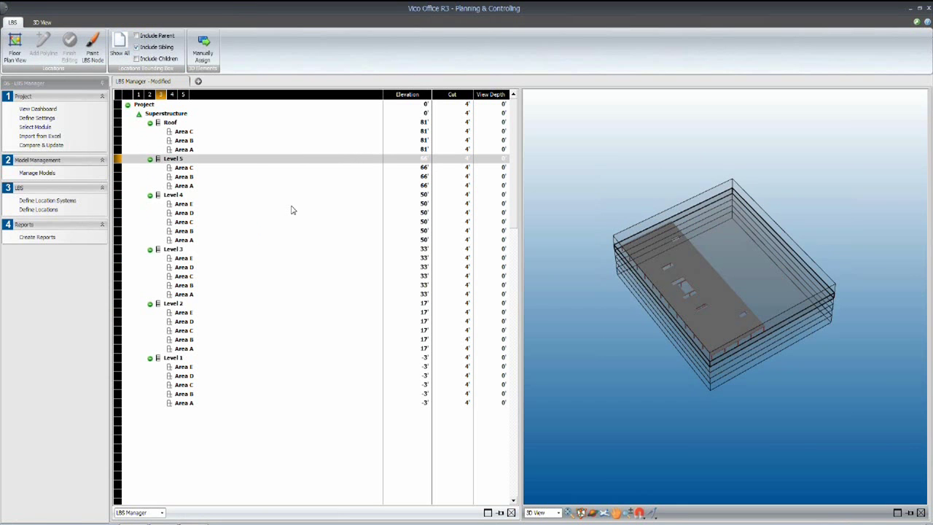
click(185, 187)
right_click(185, 189)
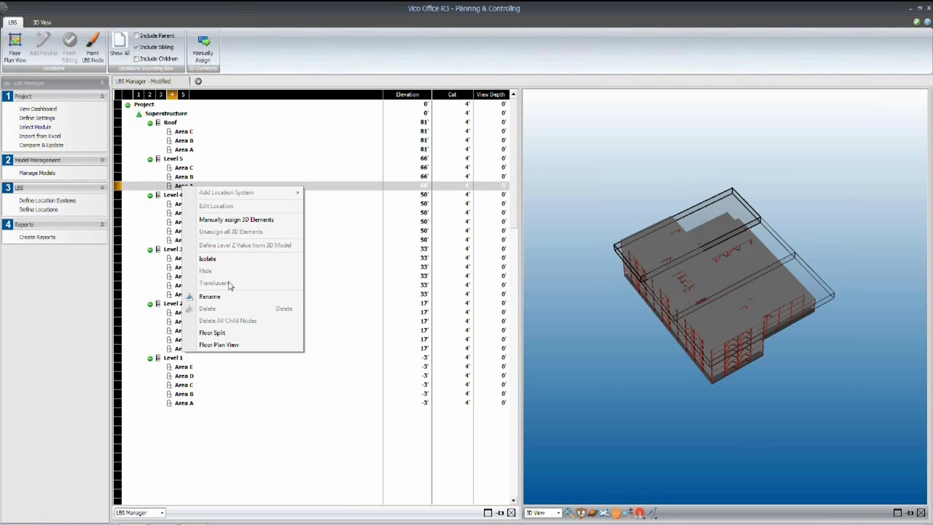
click(212, 260)
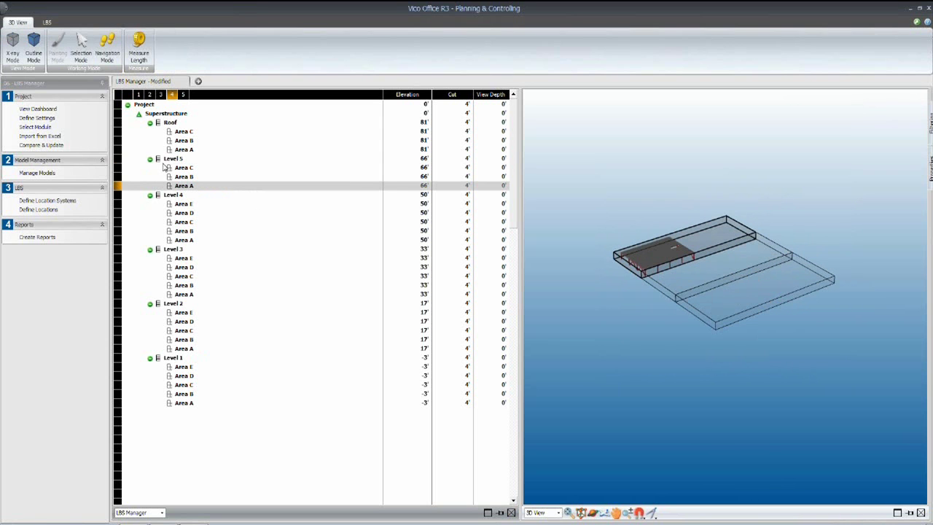
Step: Show the whole Superstructure again and select Level 1's Area A
click(175, 115)
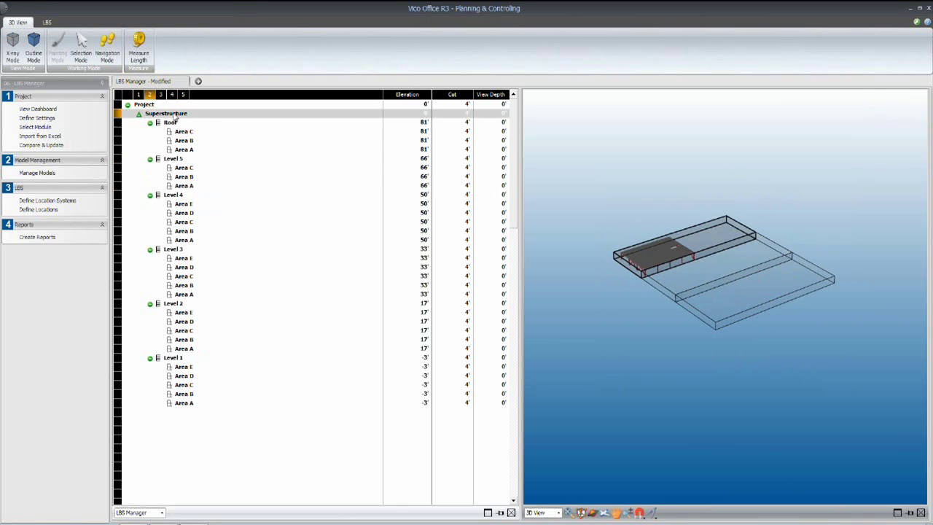
click(188, 386)
click(184, 404)
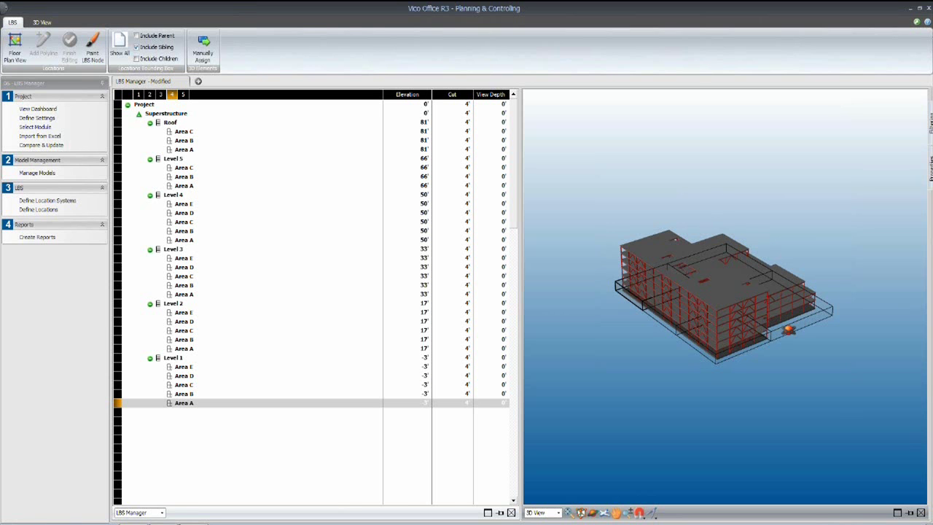
Step: Orbit and zoom the 3D view to look over the full building from new angles
drag(755, 332, 781, 292)
scroll(724, 299, up, 2)
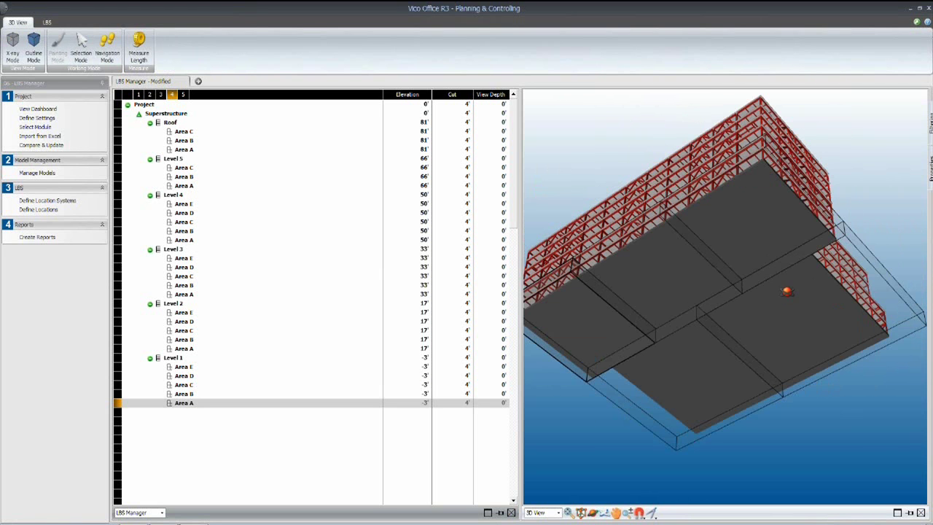
drag(780, 293, 715, 323)
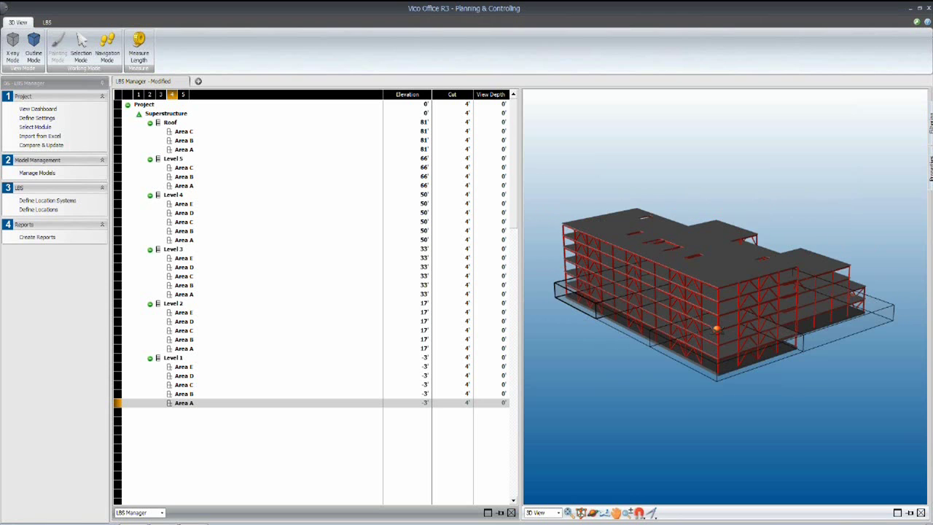